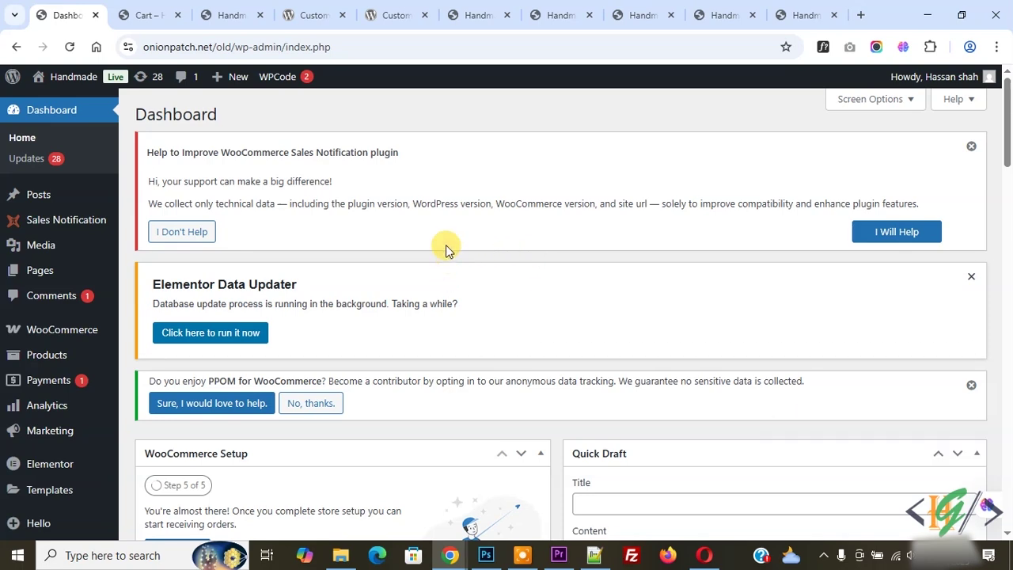
- Search the WordPress plugin directory for "Customer Email Verification for WooCommerce"
scroll(391, 175, "down", 3)
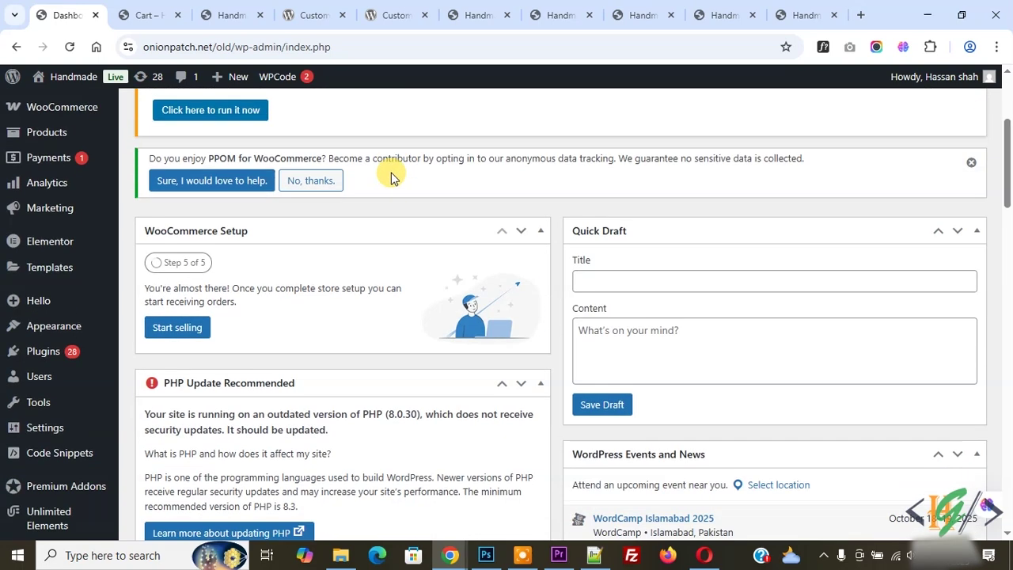
mouse_move(83, 319)
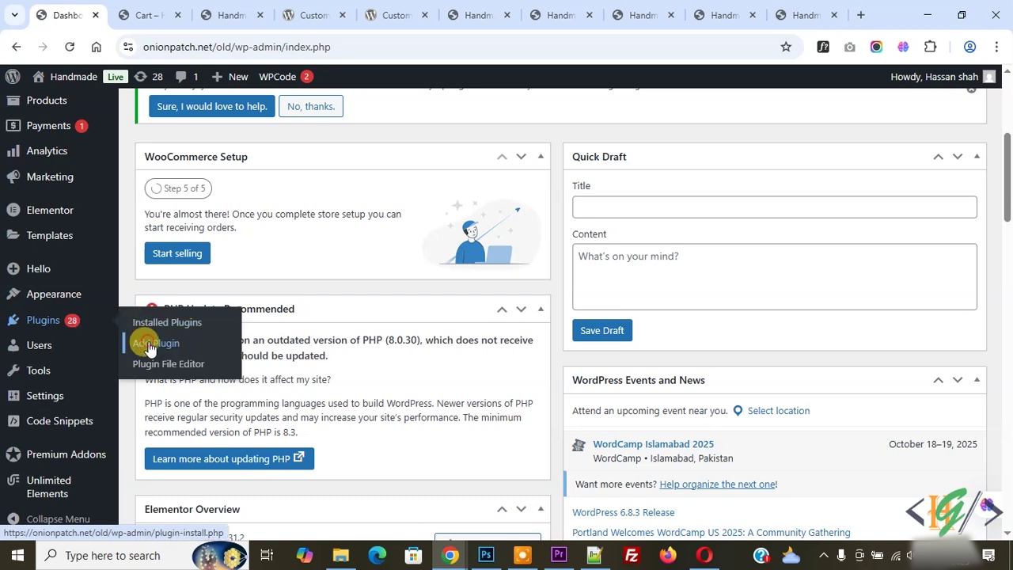
left_click(147, 341)
left_click(703, 343)
type("Customer Email Verification for WooCommerce")
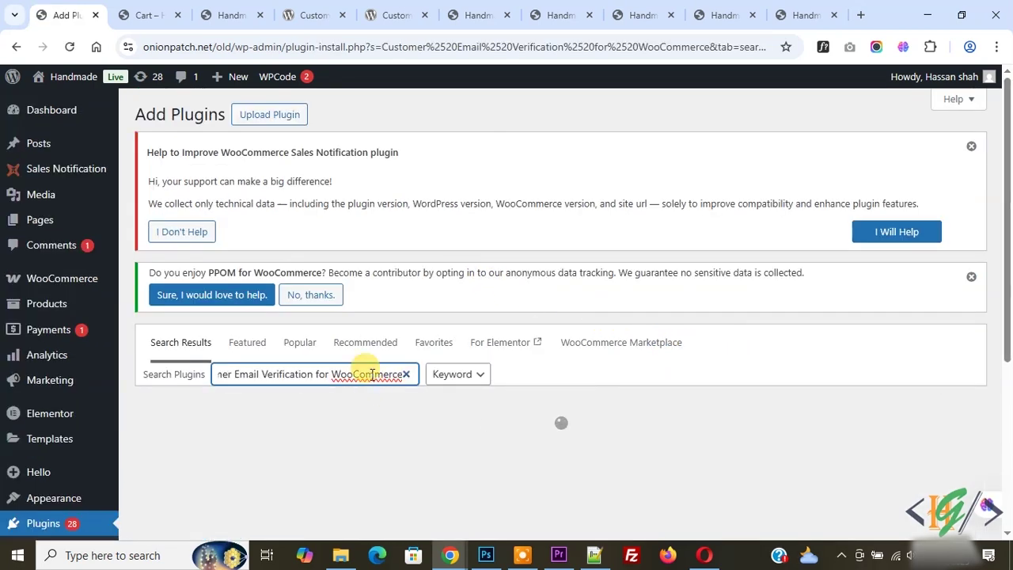
- Install and activate the Customer Email Verification for WooCommerce plugin by WPFactory
scroll(493, 342, "down", 2)
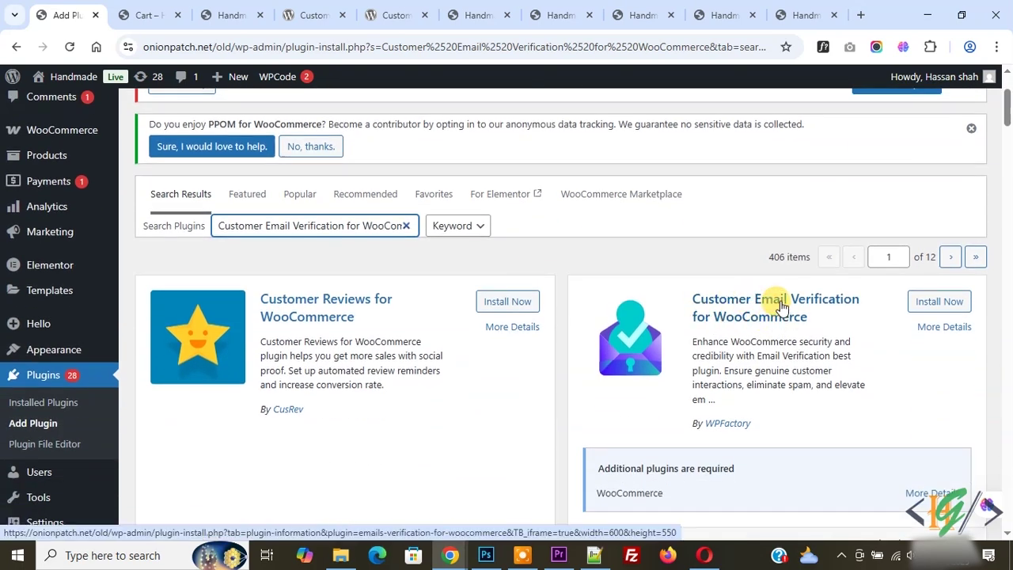
left_click(928, 302)
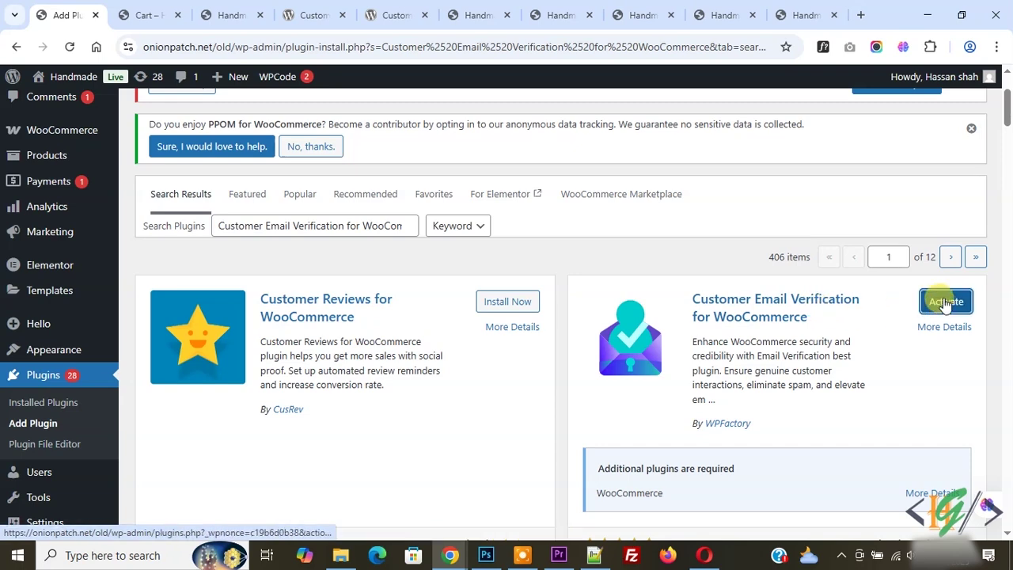
left_click(944, 303)
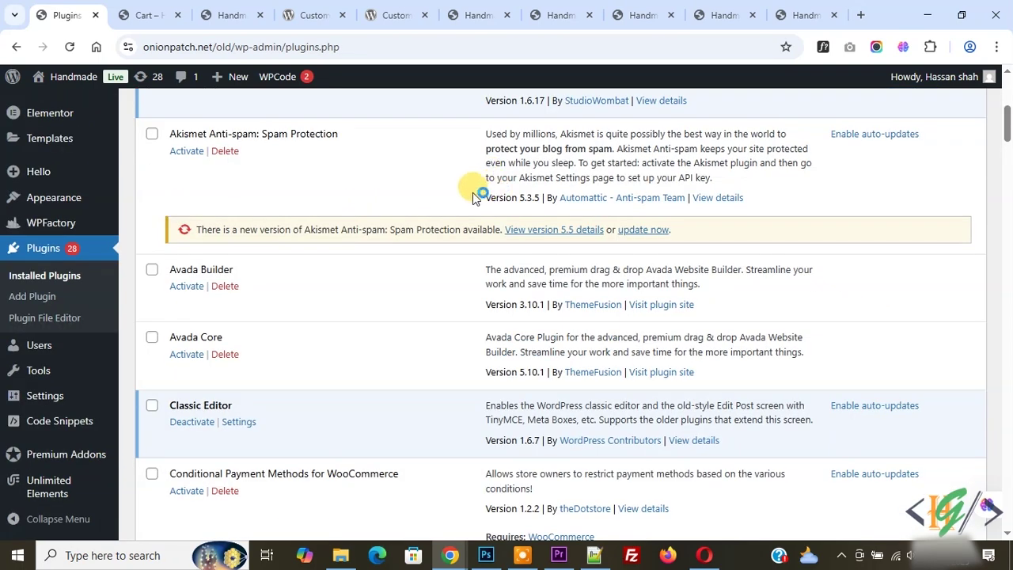
- In the WPFactory Email Verification general settings, enable account verification for current registered users
mouse_move(72, 225)
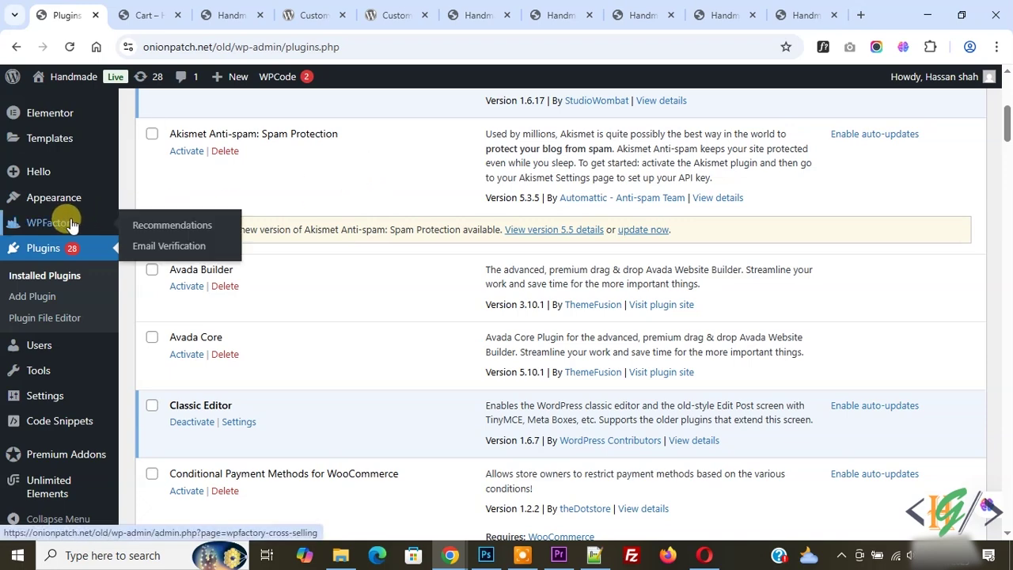
left_click(156, 247)
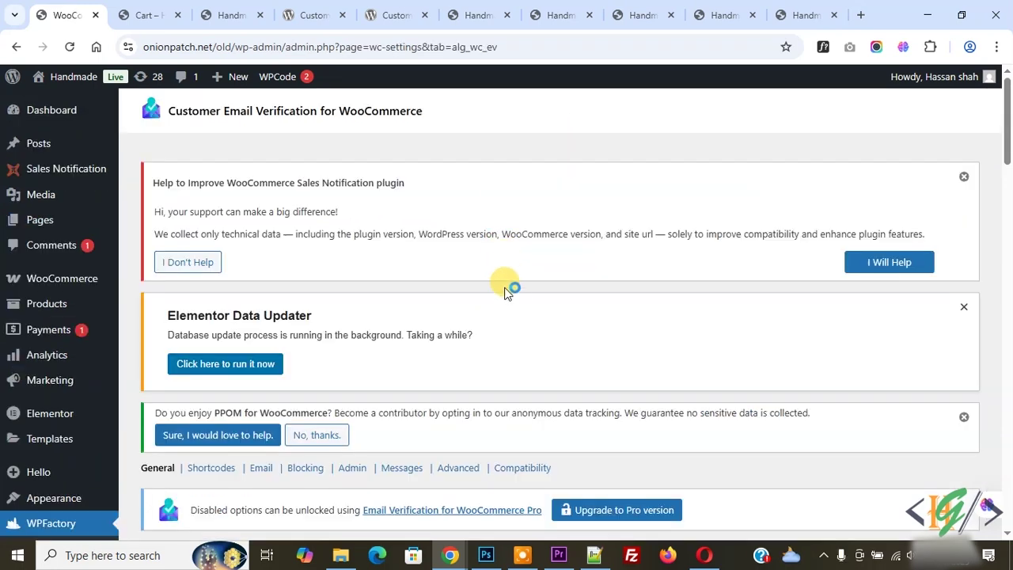
scroll(493, 273, "down", 5)
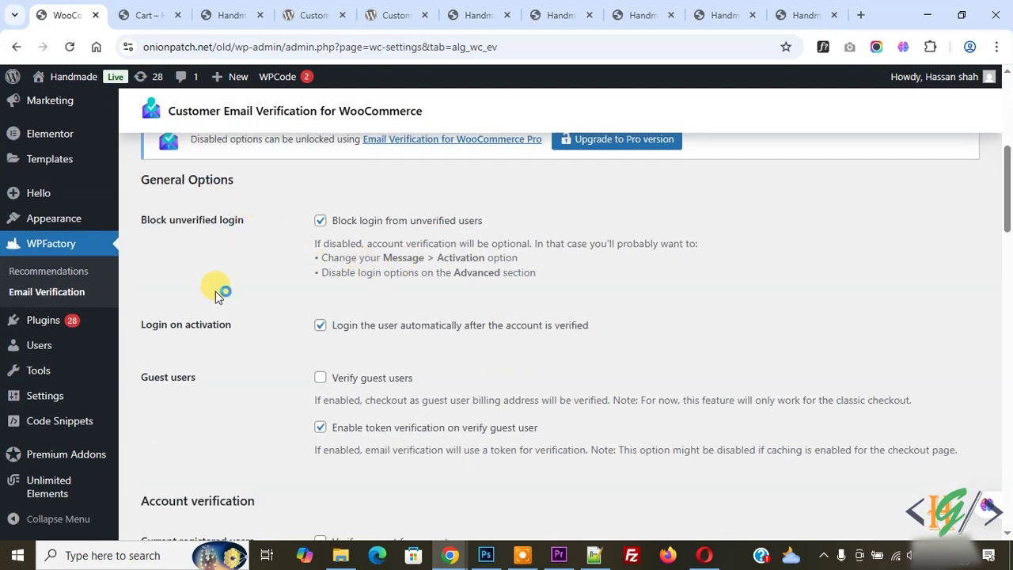
scroll(219, 355, "down", 2)
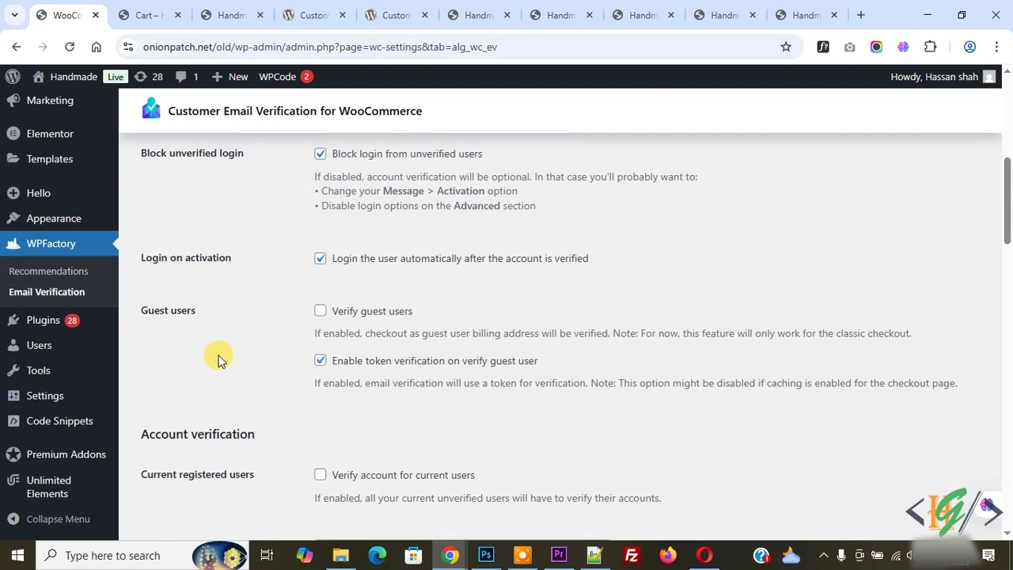
scroll(277, 339, "down", 1)
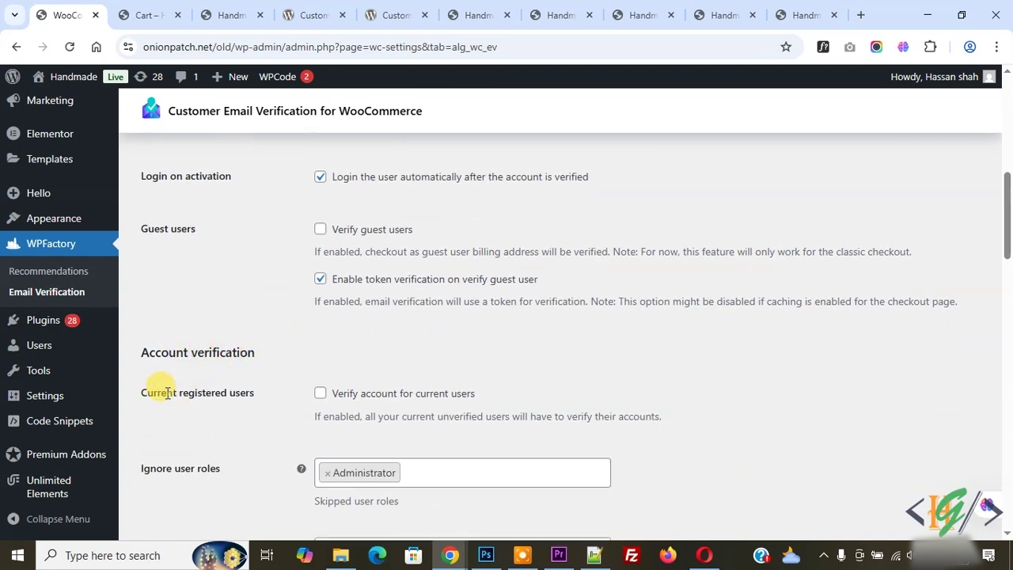
left_click(320, 396)
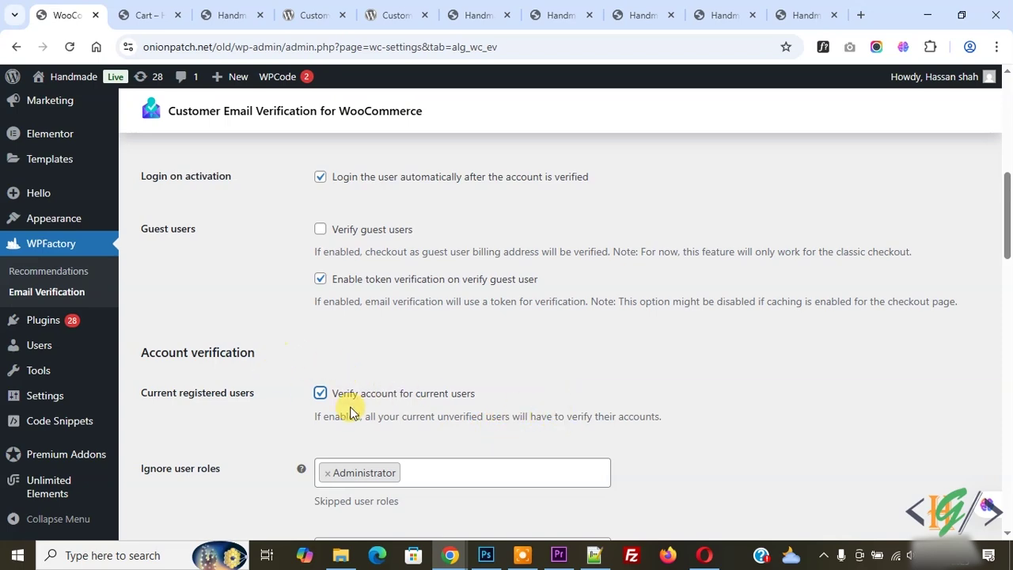
- Enable showing account verification info on the My Account page and save the general settings
scroll(351, 412, "down", 8)
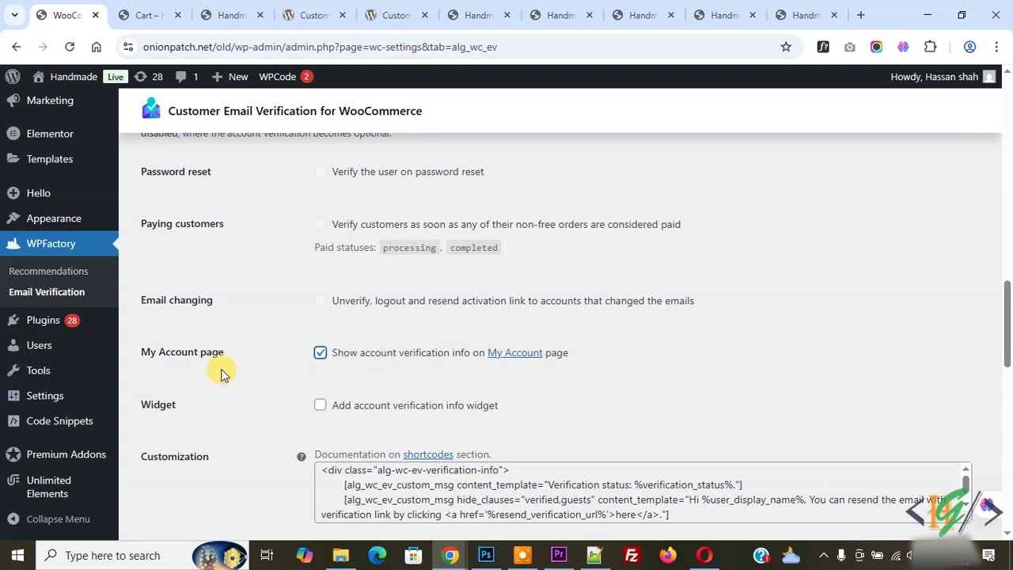
scroll(238, 372, "down", 1)
scroll(272, 368, "down", 3)
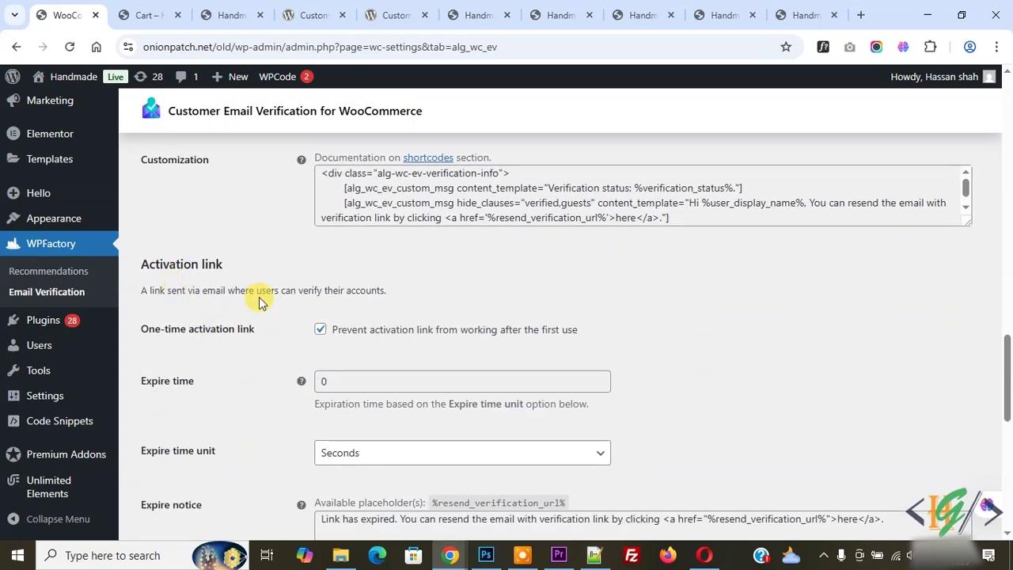
scroll(259, 305, "down", 2)
scroll(228, 328, "down", 3)
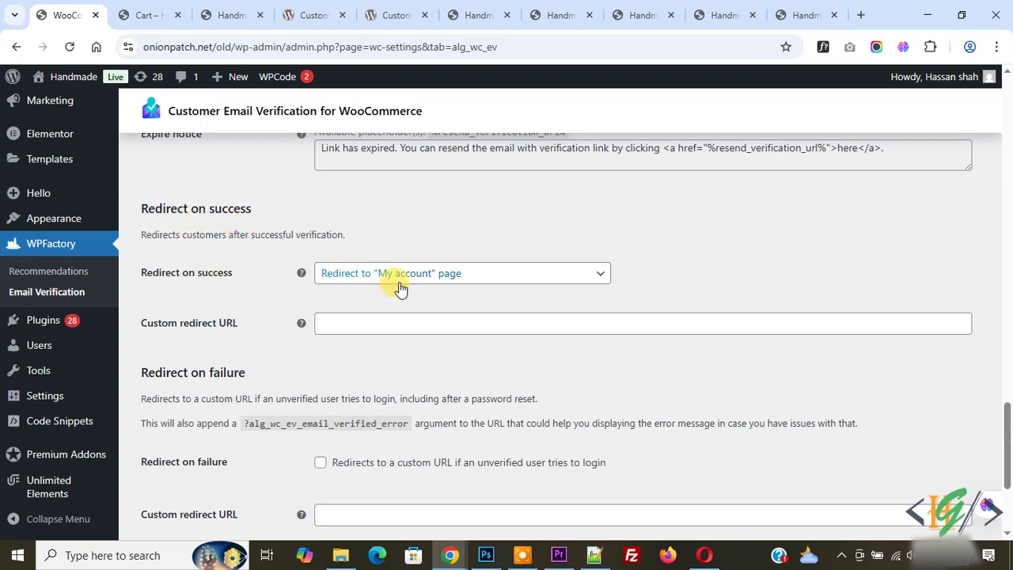
scroll(214, 333, "down", 3)
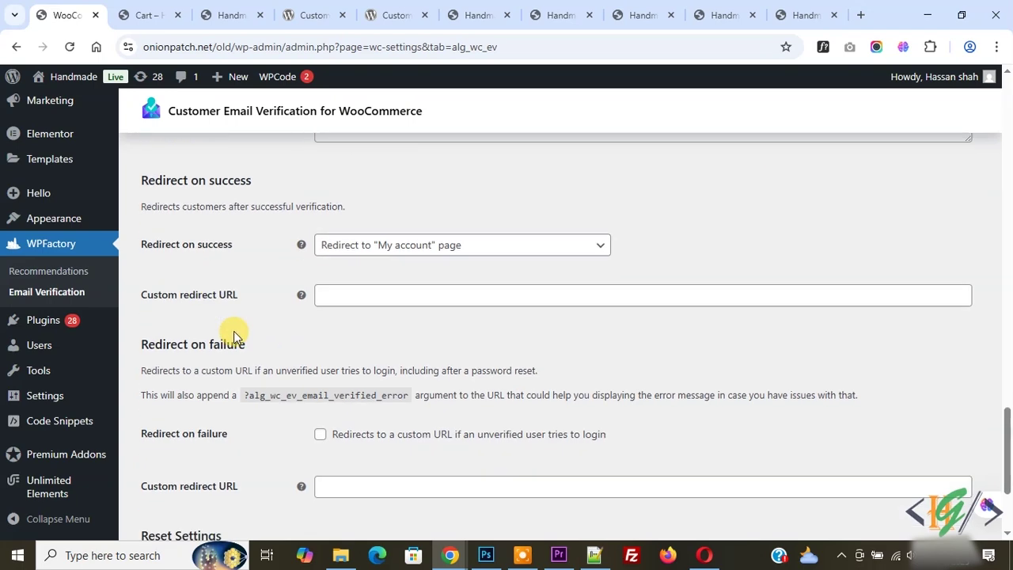
left_click(179, 481)
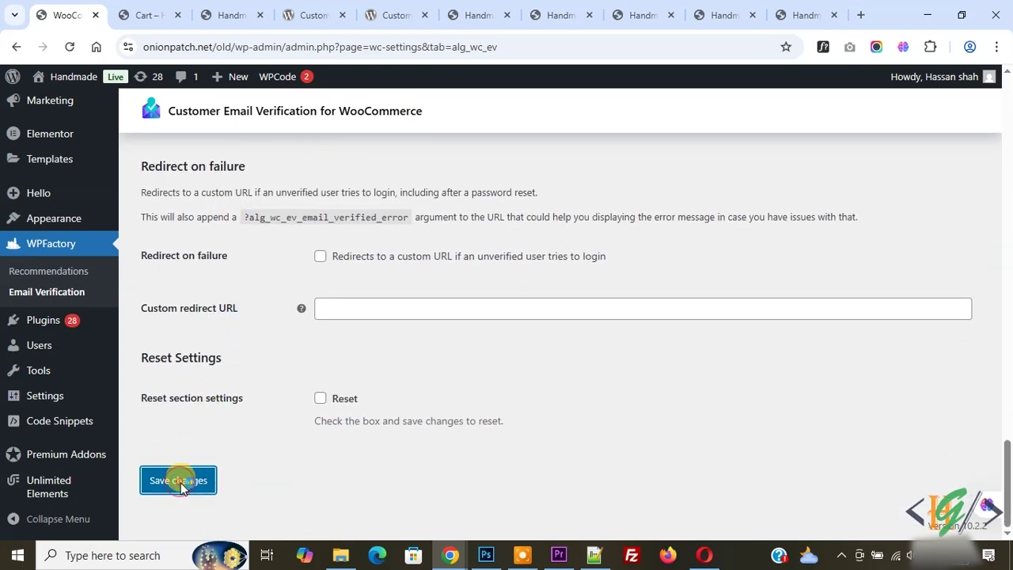
- Review the plugin's Email settings, including the template, sender address, activation email subject and content, and confirmation email content
scroll(443, 262, "down", 3)
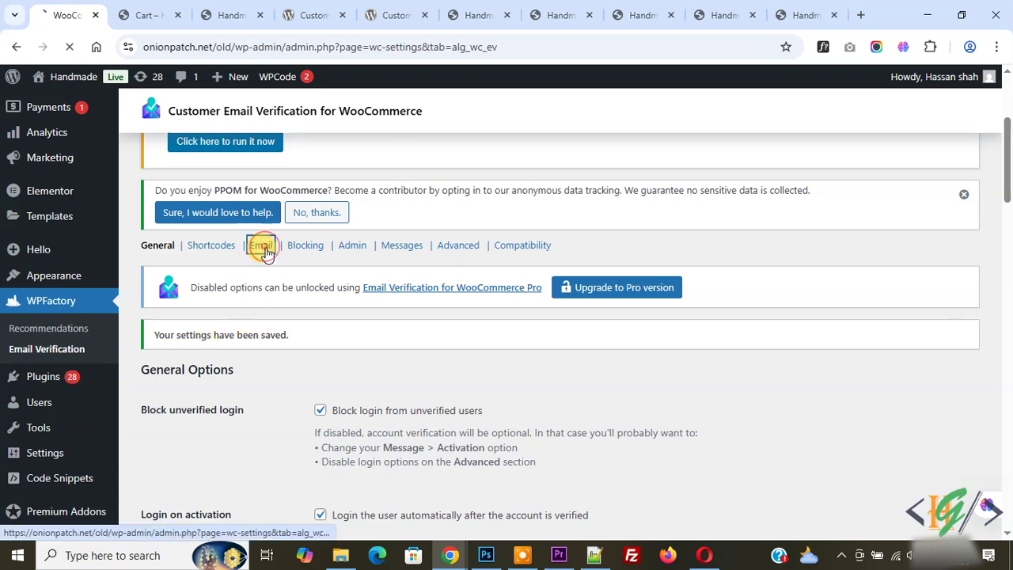
scroll(452, 238, "down", 4)
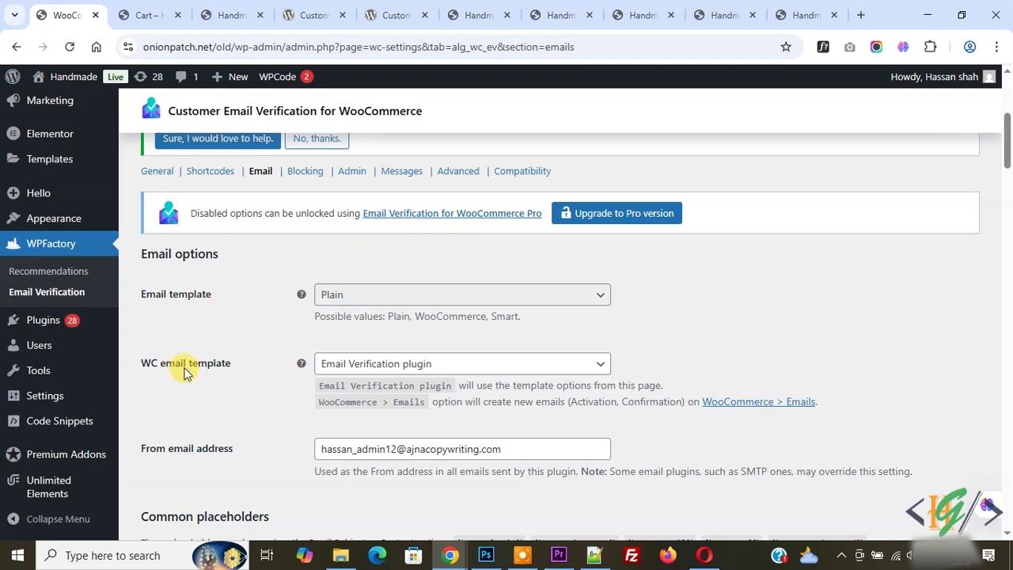
scroll(181, 364, "down", 2)
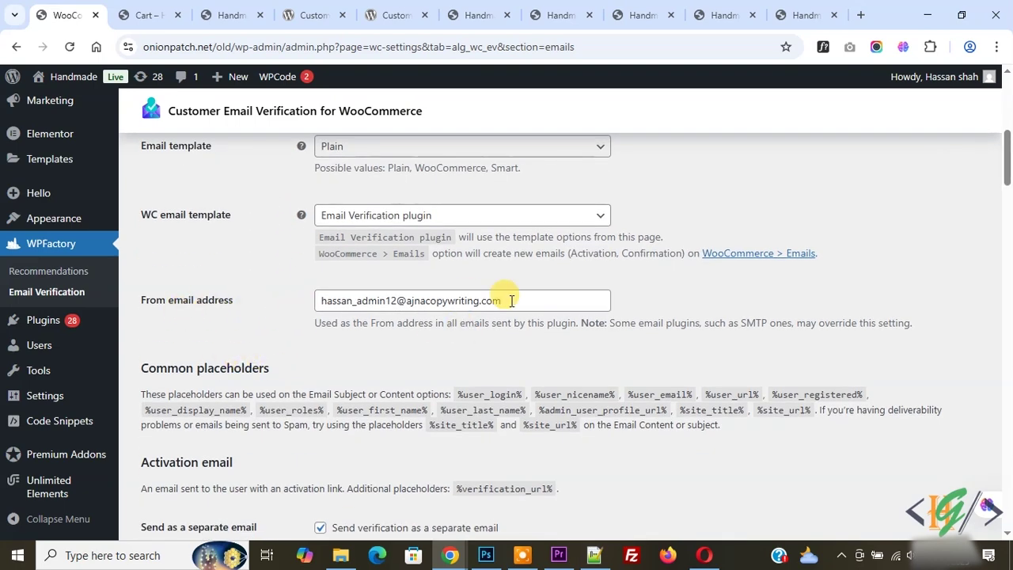
scroll(301, 288, "down", 4)
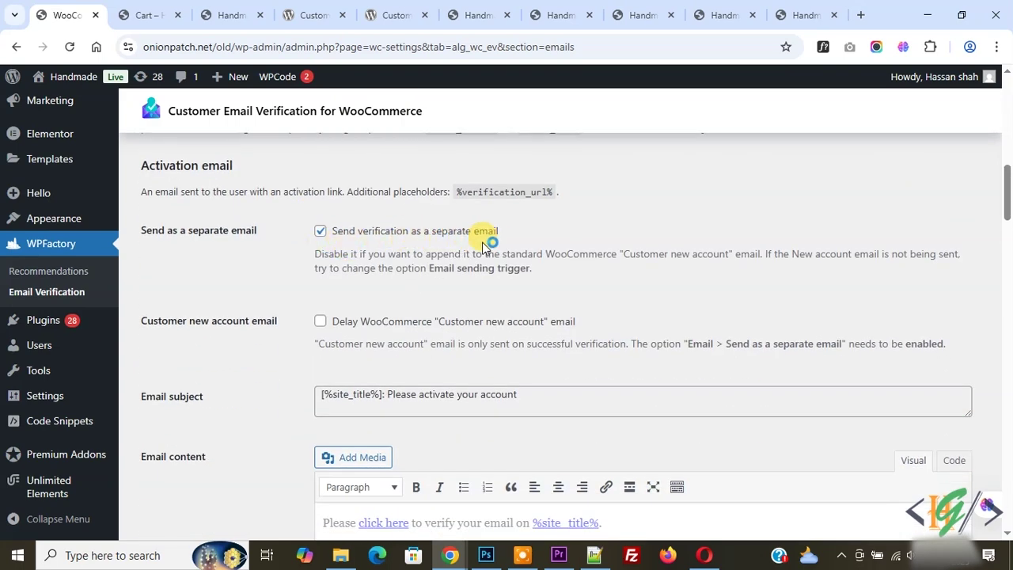
scroll(316, 292, "down", 1)
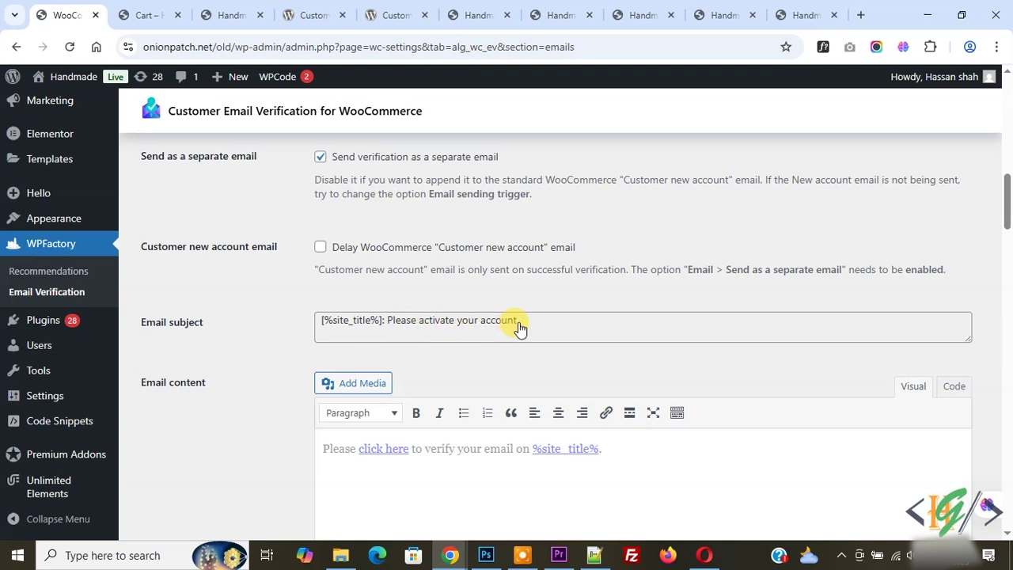
scroll(404, 331, "down", 2)
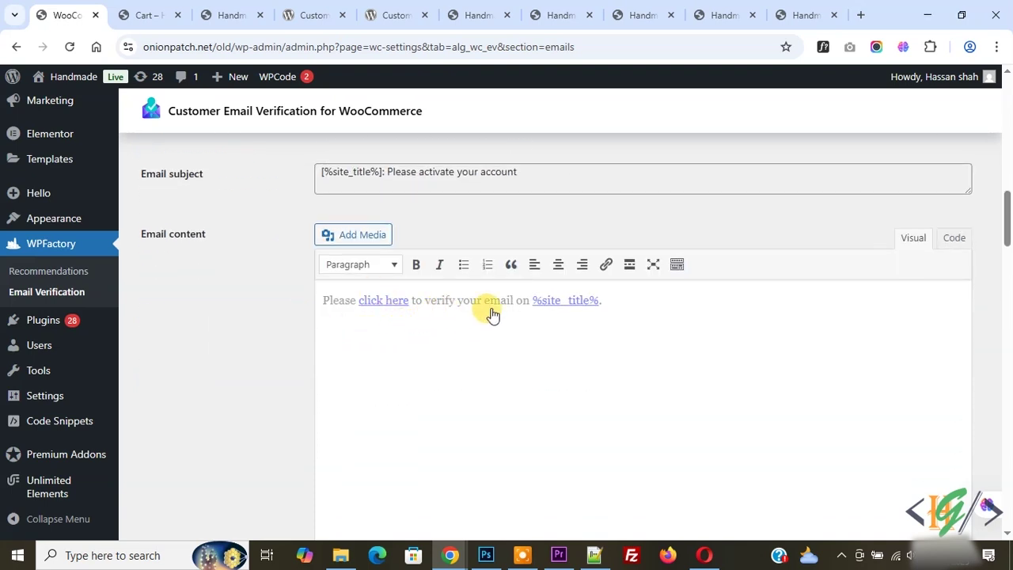
scroll(474, 333, "down", 5)
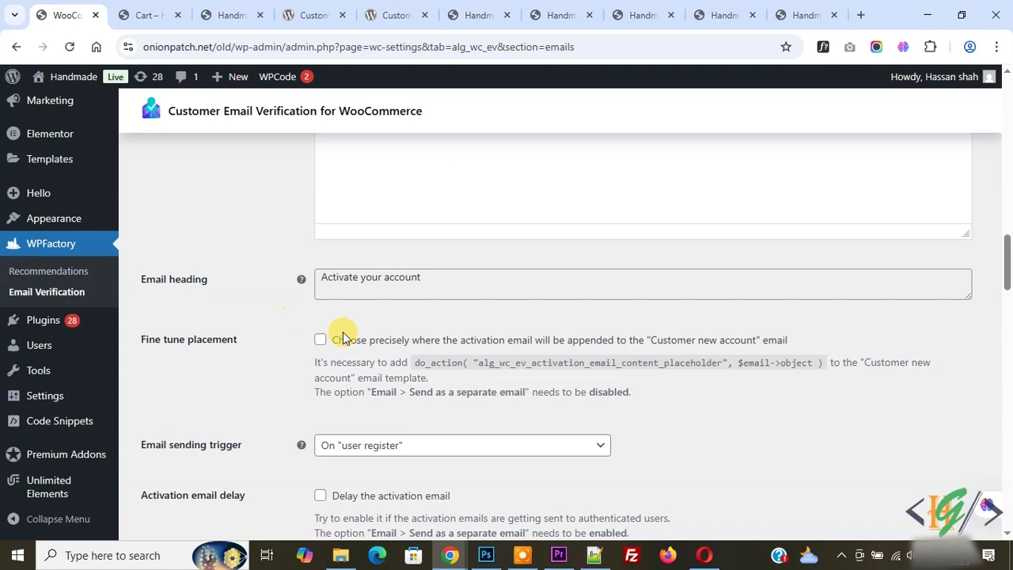
scroll(429, 346, "down", 10)
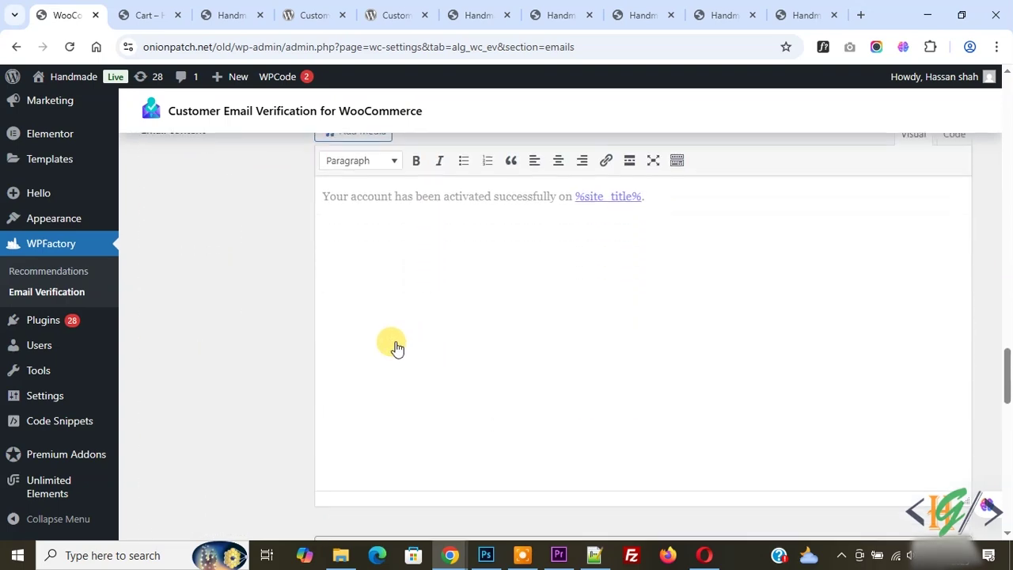
- Check the email verification status of the subscriber accounts in the site's user list
left_click(65, 351)
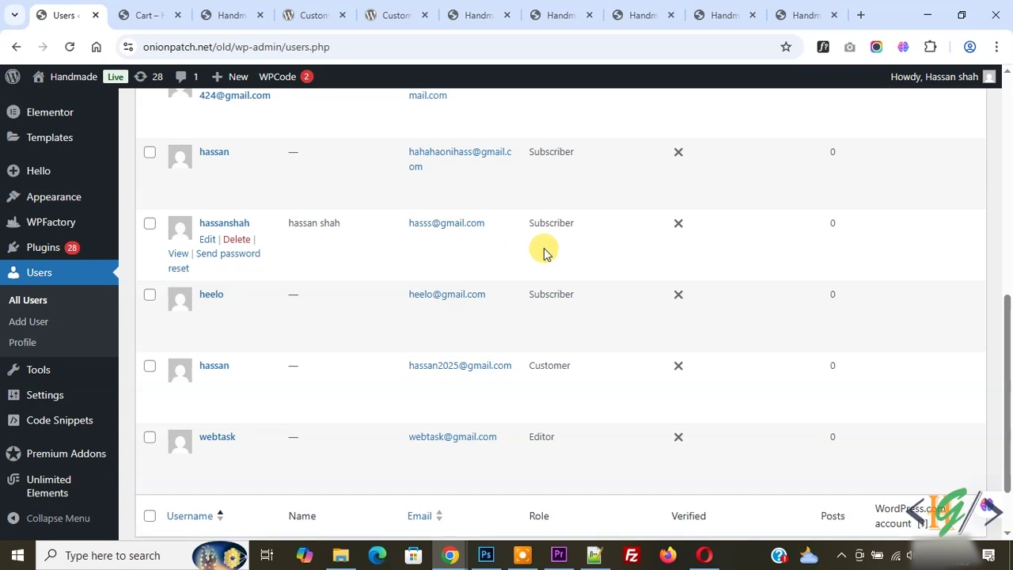
mouse_move(681, 227)
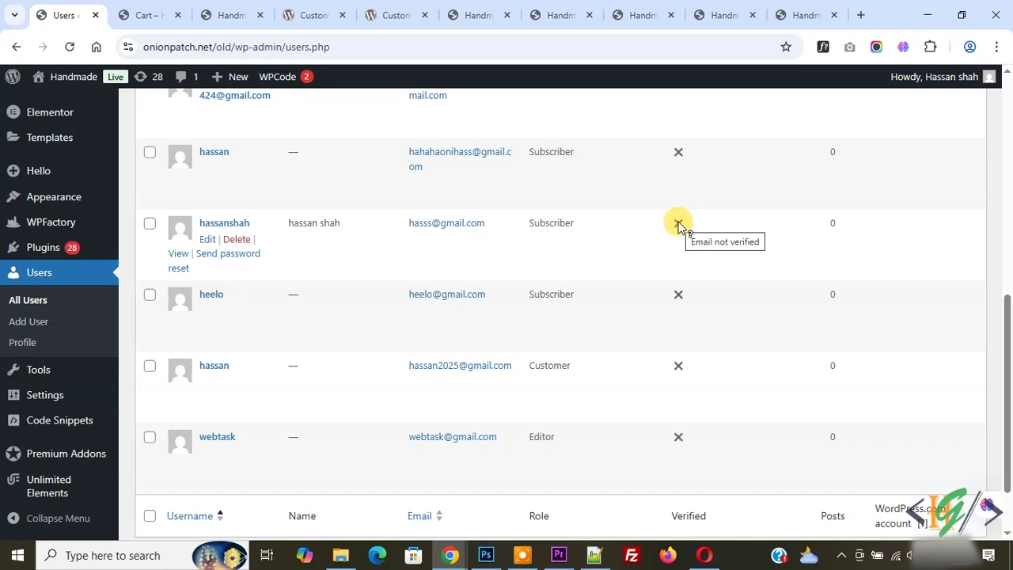
mouse_move(677, 297)
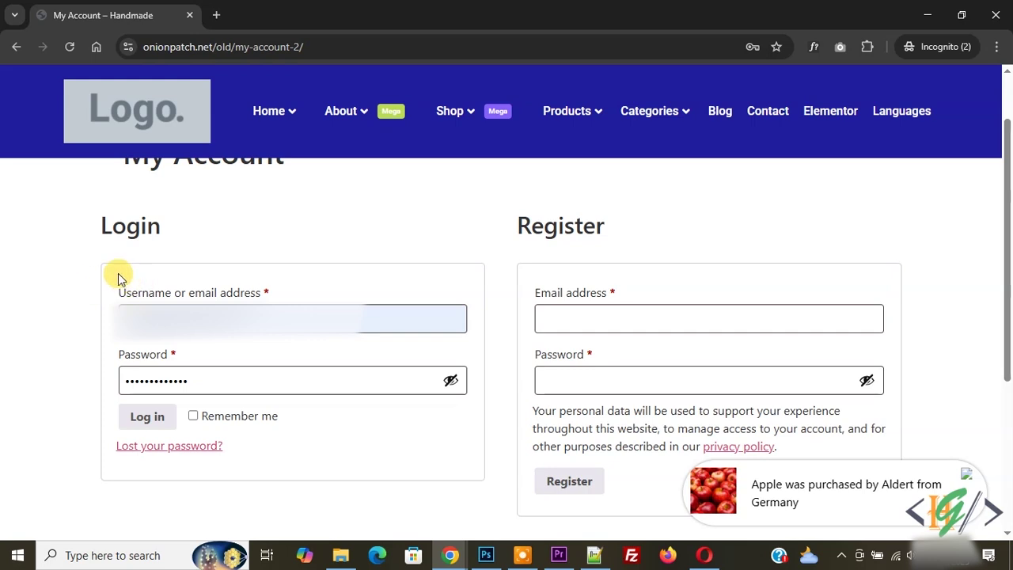
- Submit the login form on the store's My Account page and open the "[Handmade]: Please activate your account" email
left_click(113, 419)
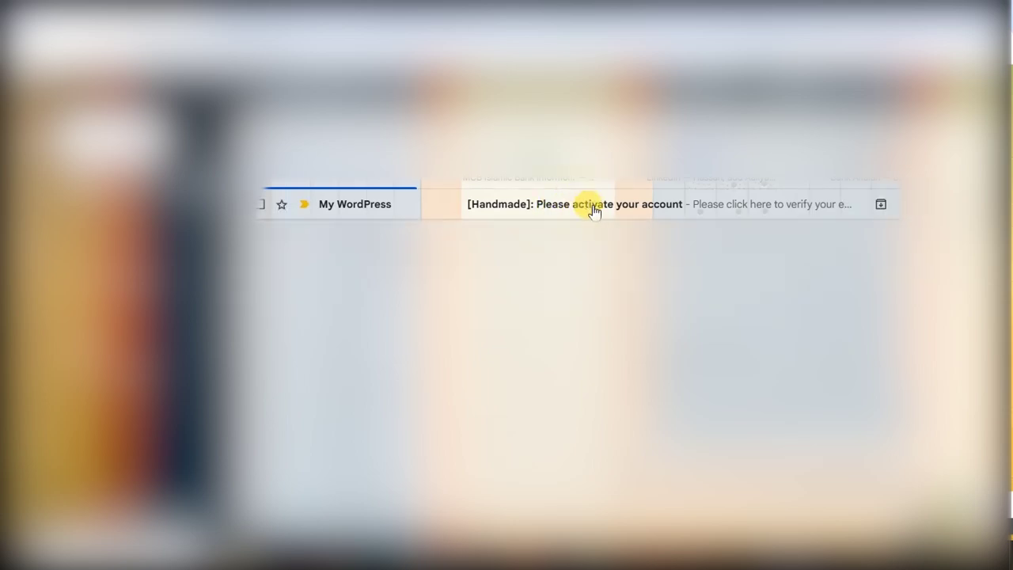
left_click(593, 209)
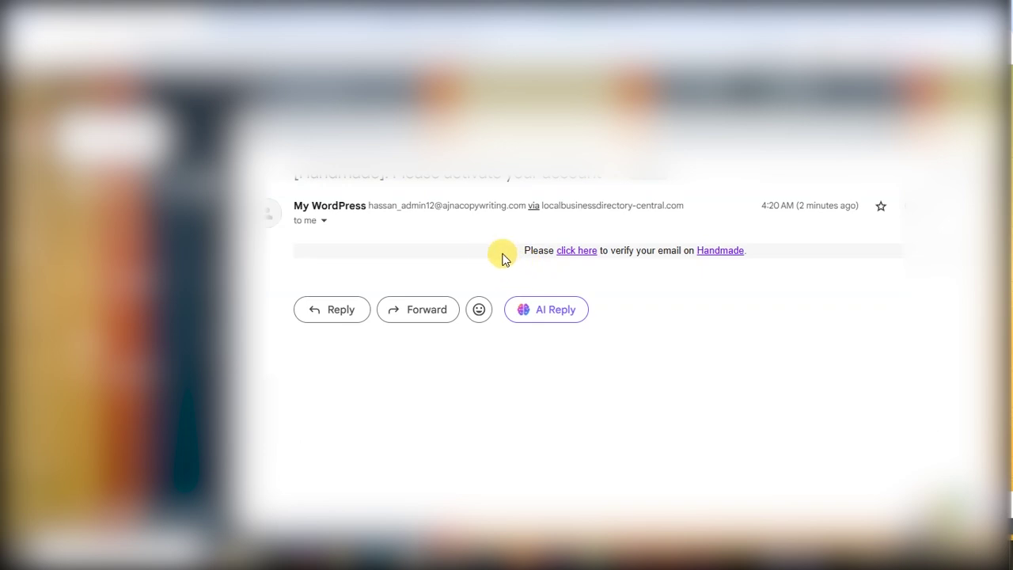